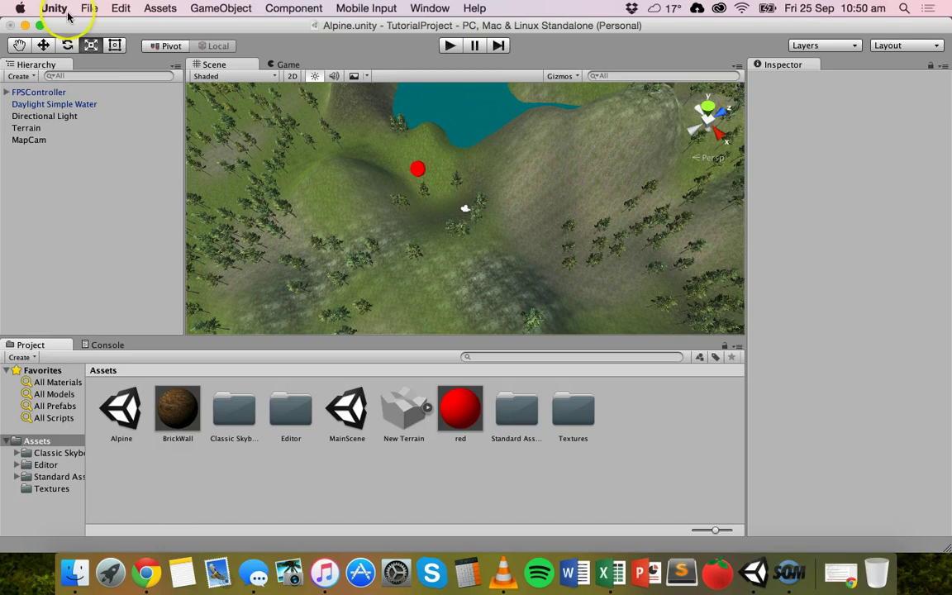
- Select FPSController and start Play mode in the Alpine scene
left_click(75, 94)
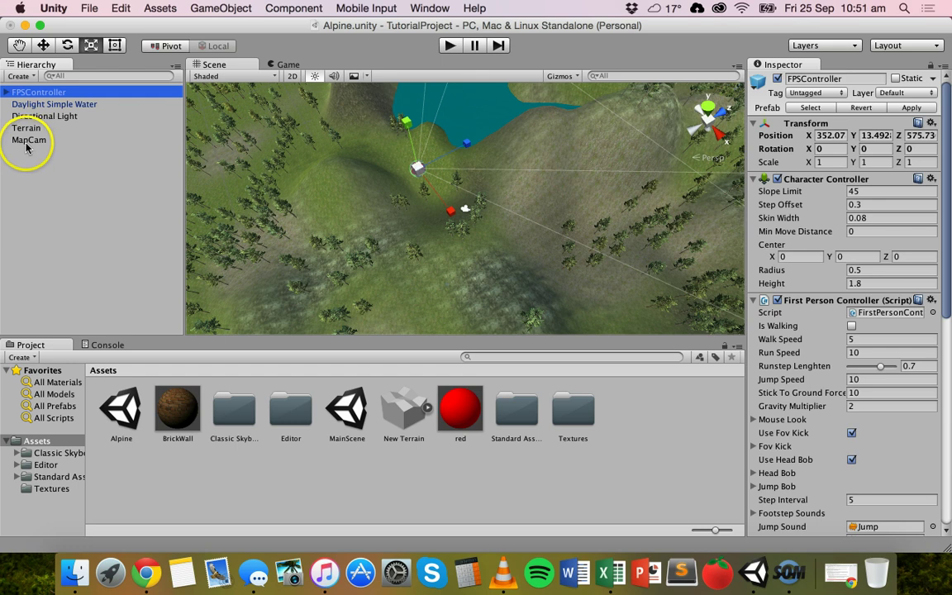
left_click(450, 46)
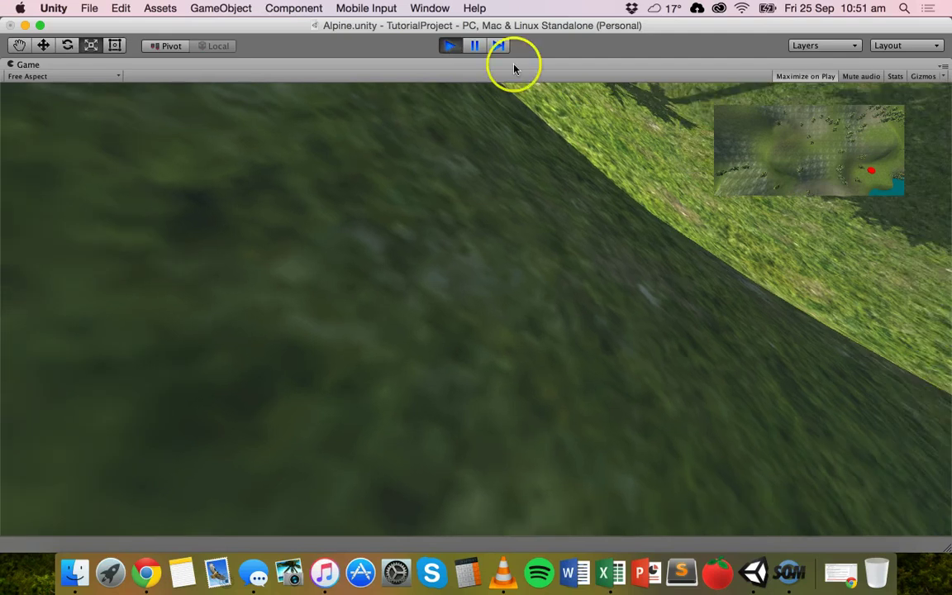
- Walk the player forward over the slopes and grassy hill toward the trees
key("w")
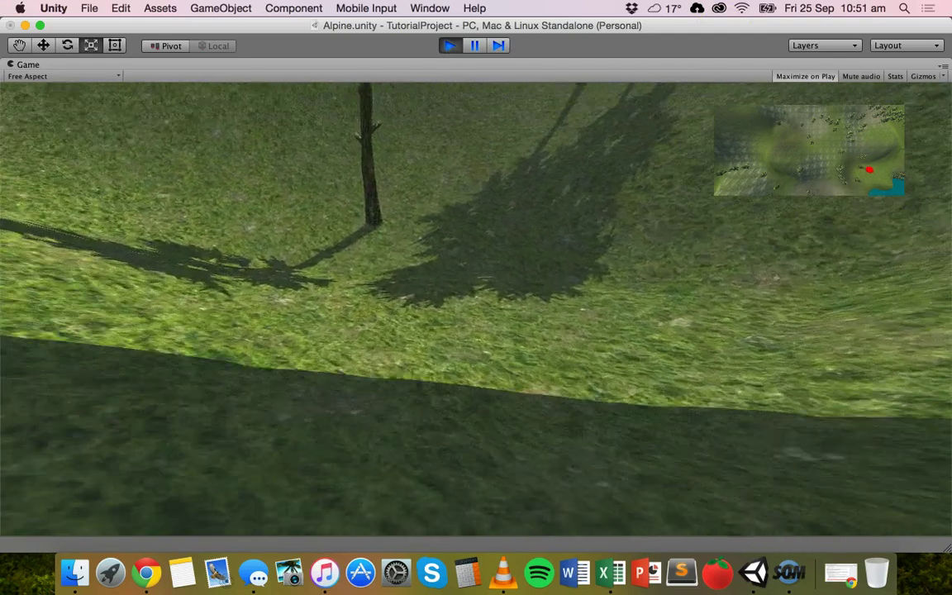
key("w")
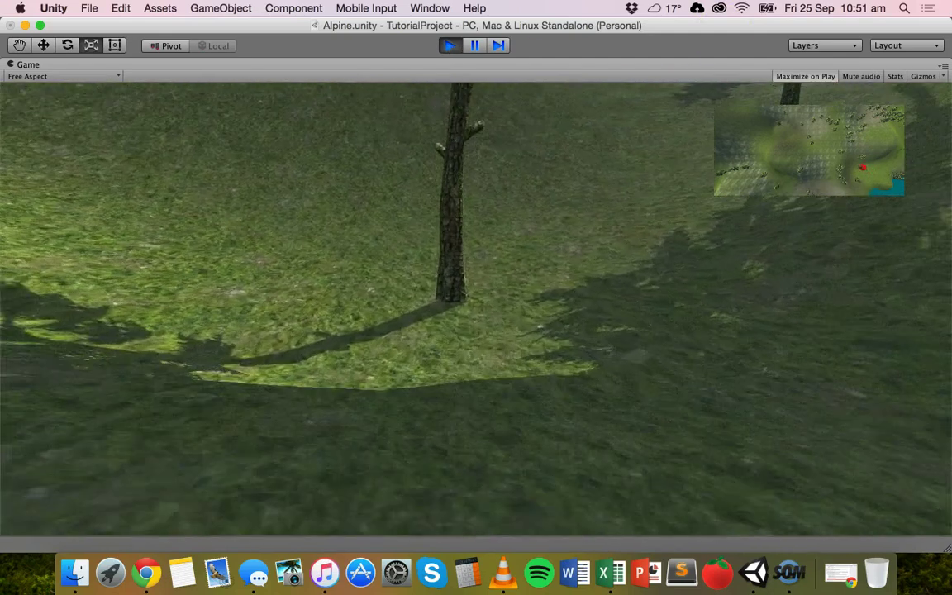
key("w")
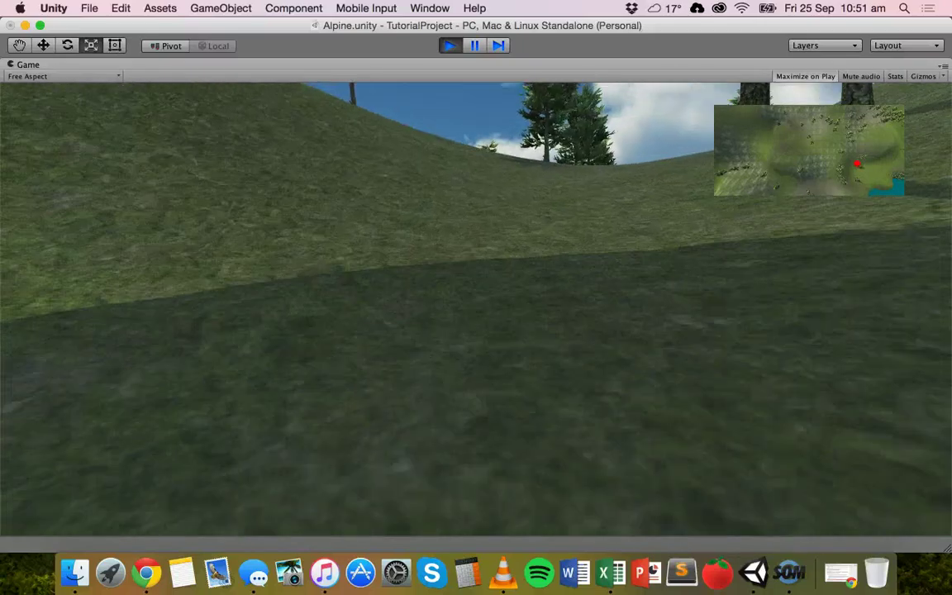
key("w")
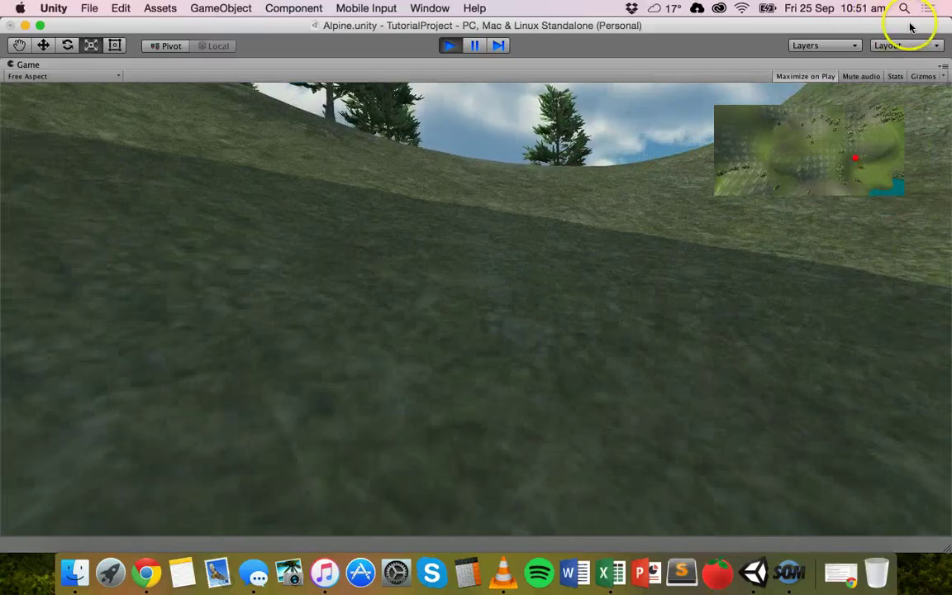
key("w")
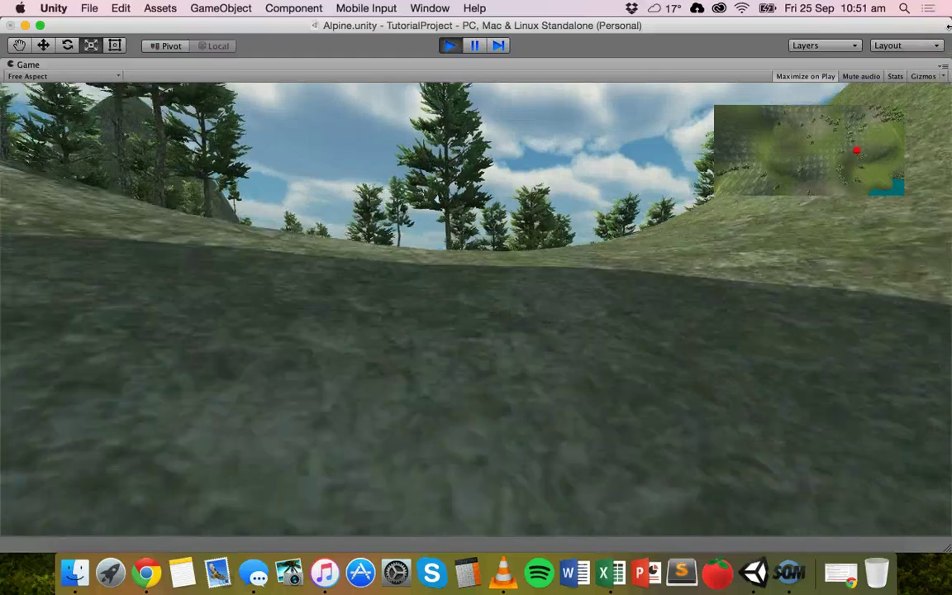
key("w")
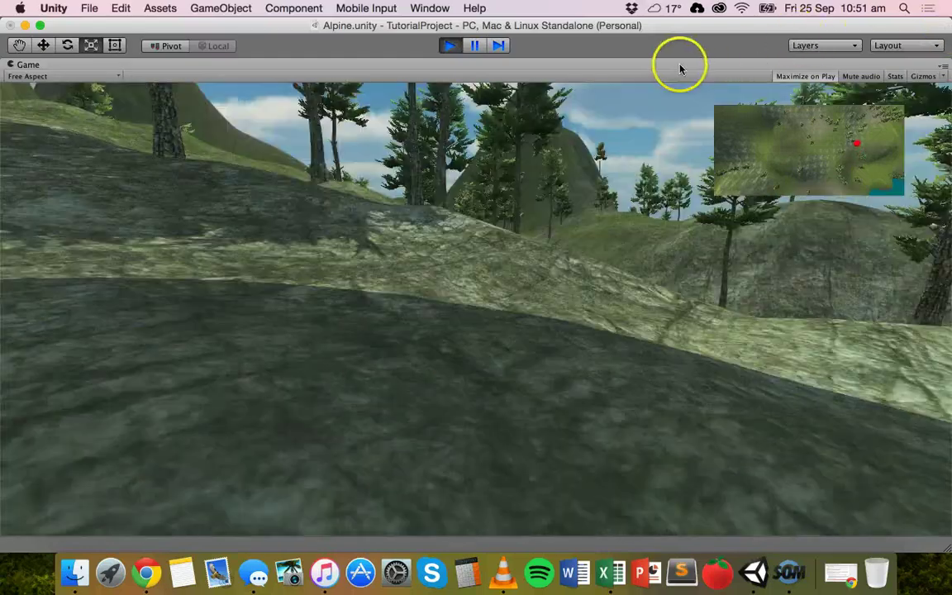
key("w")
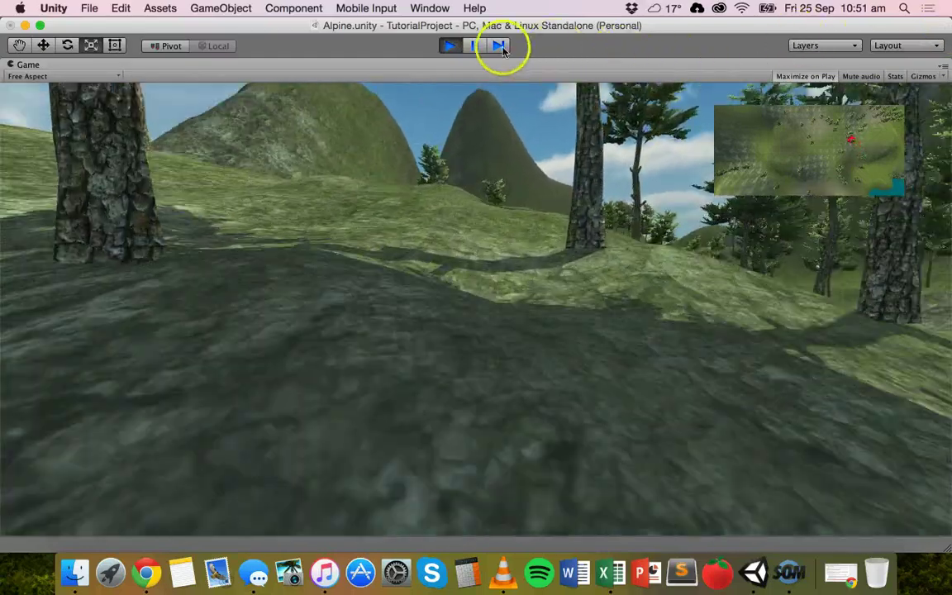
key("w")
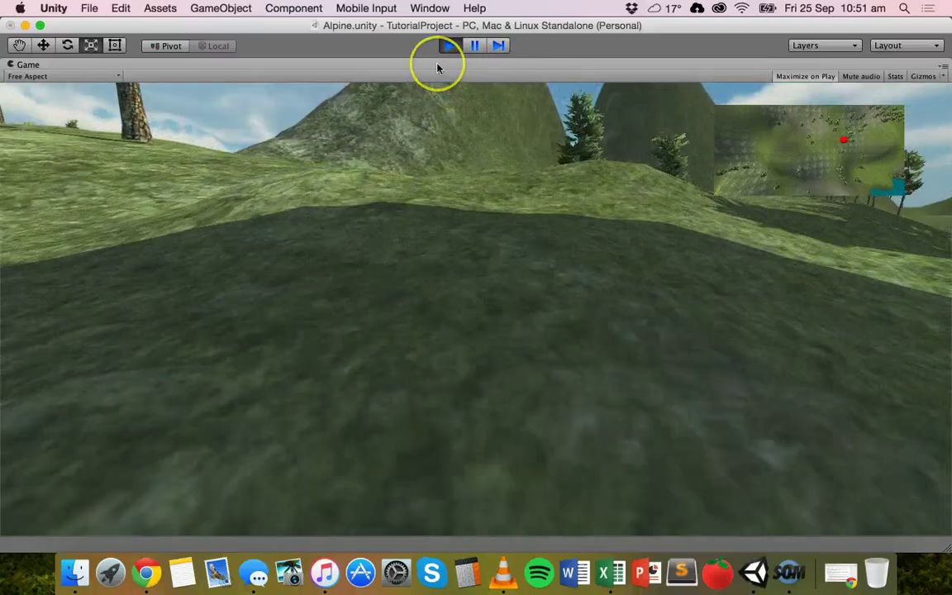
key("w")
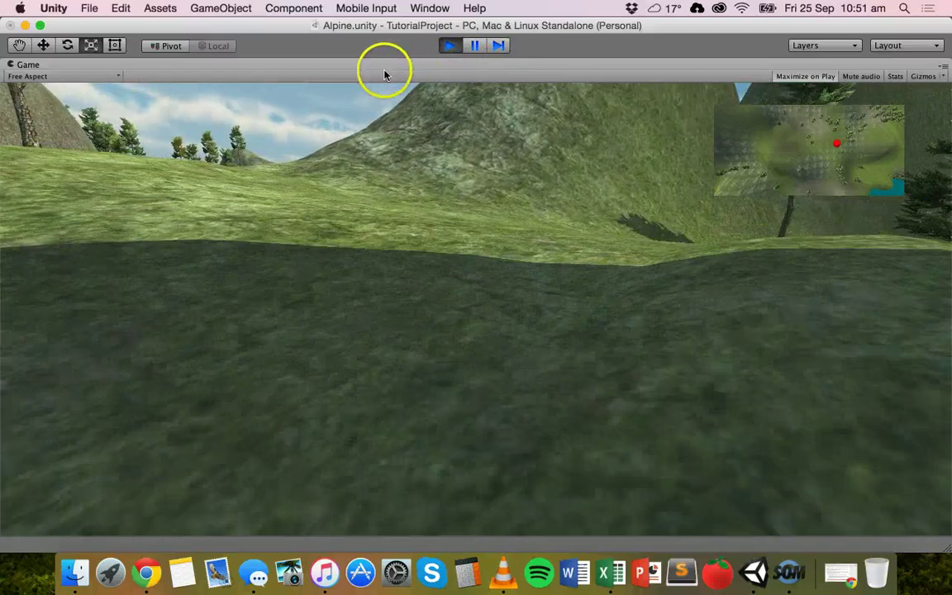
key("w")
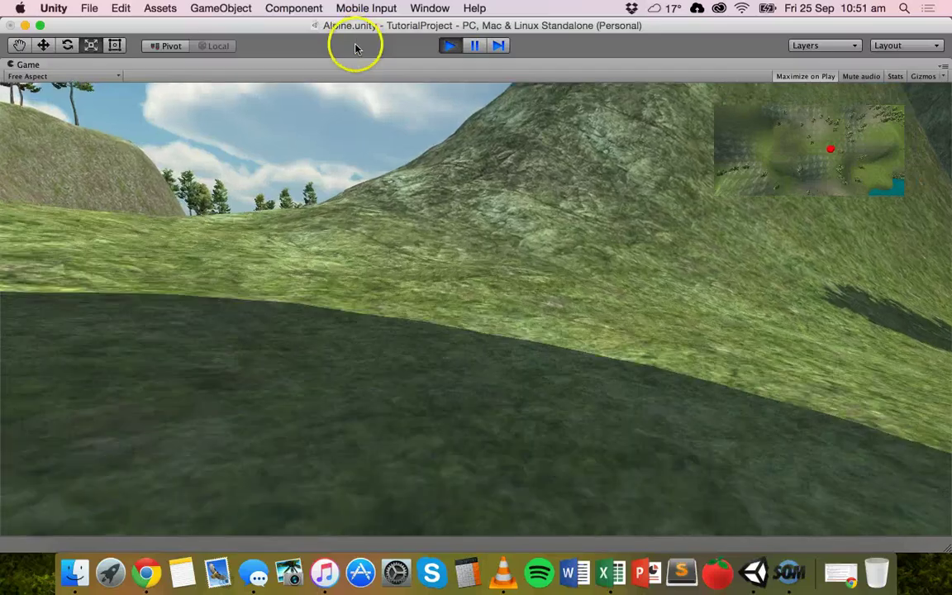
key("w")
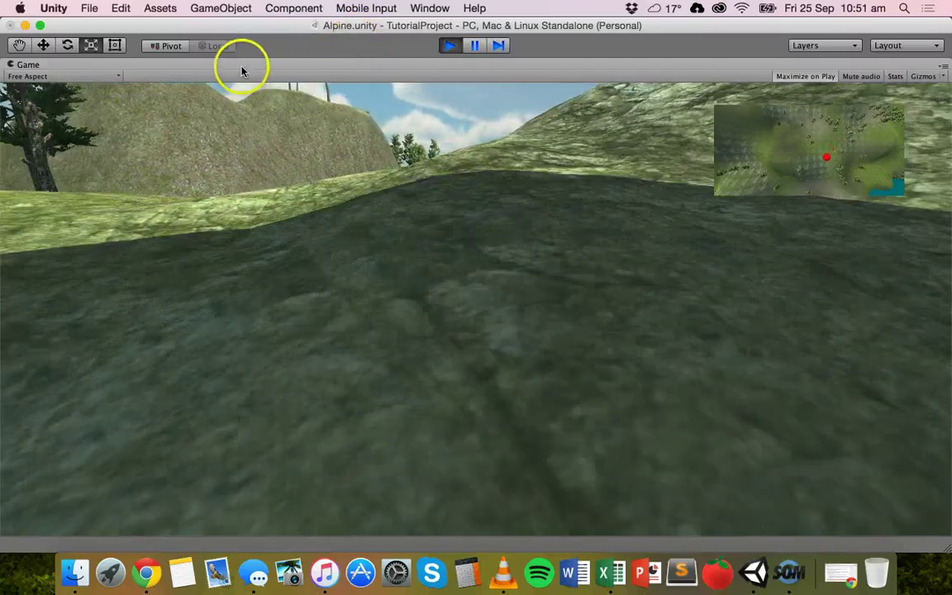
key("w")
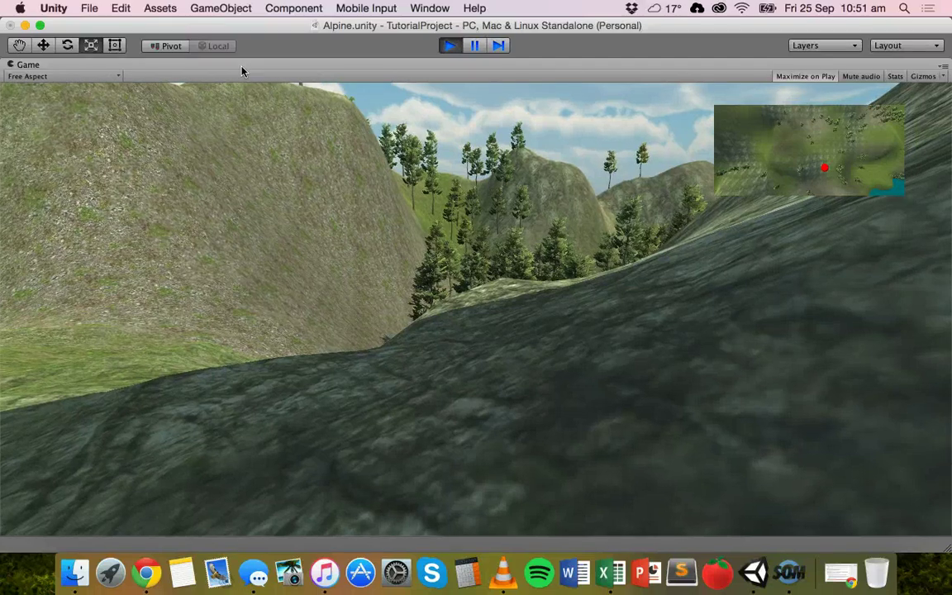
key("w")
key("w")
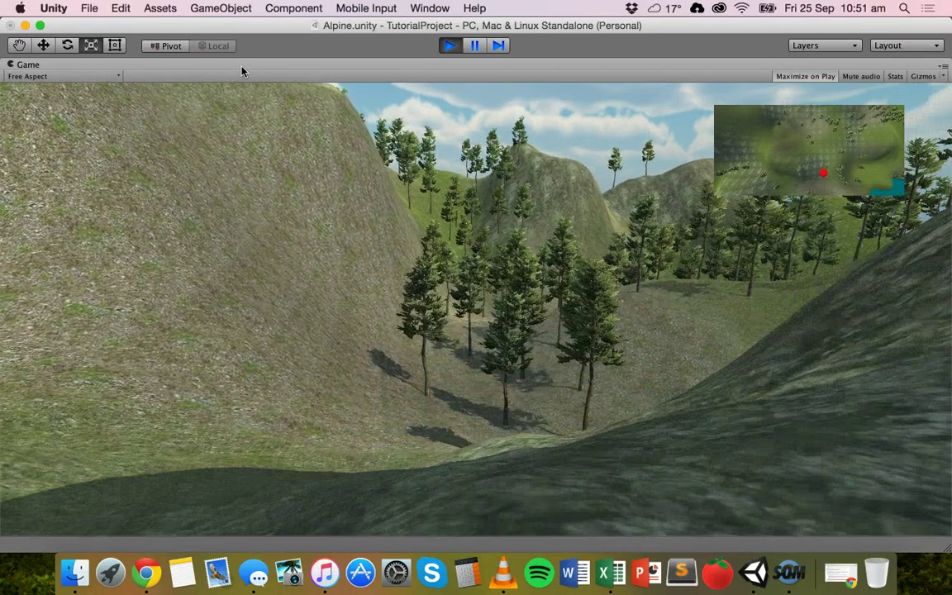
- Swing the view left toward the trees and lake, then exit Play mode
left_click(260, 70)
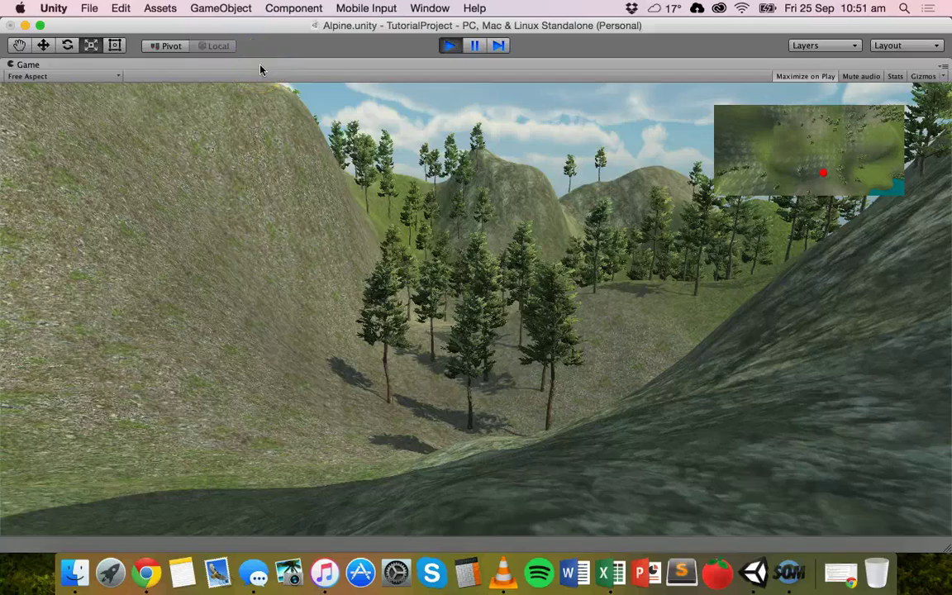
left_click_drag(263, 71, 117, 74)
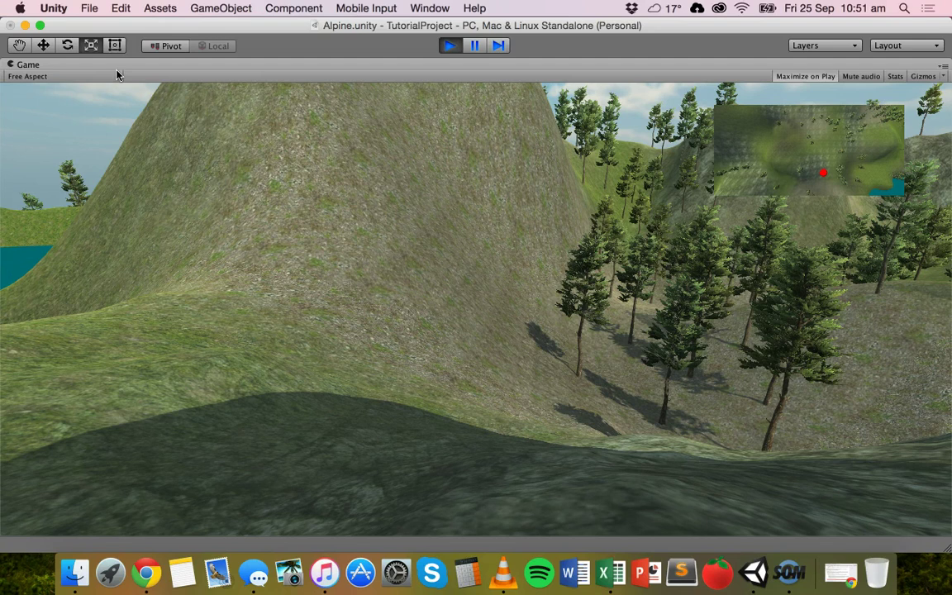
left_click(83, 81)
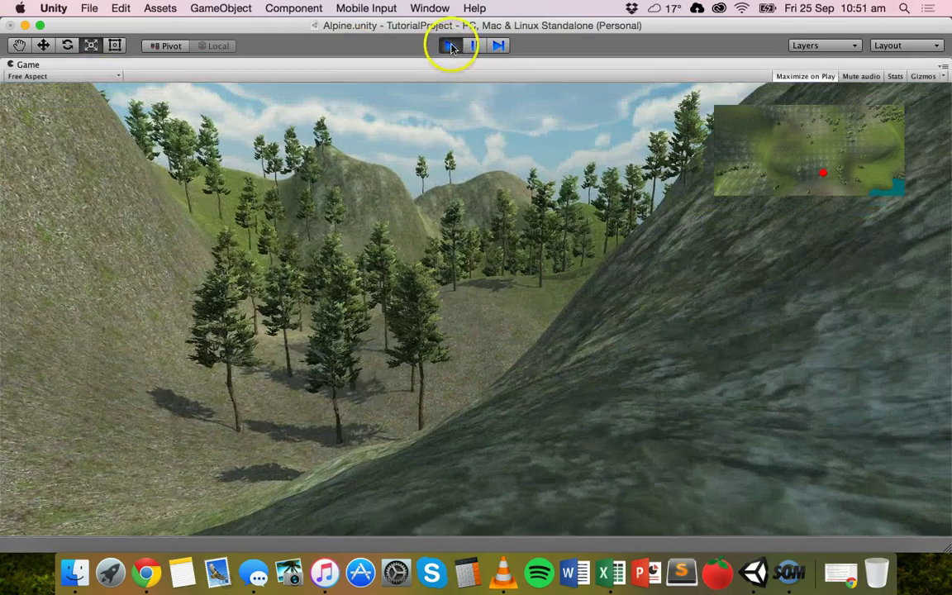
left_click(451, 47)
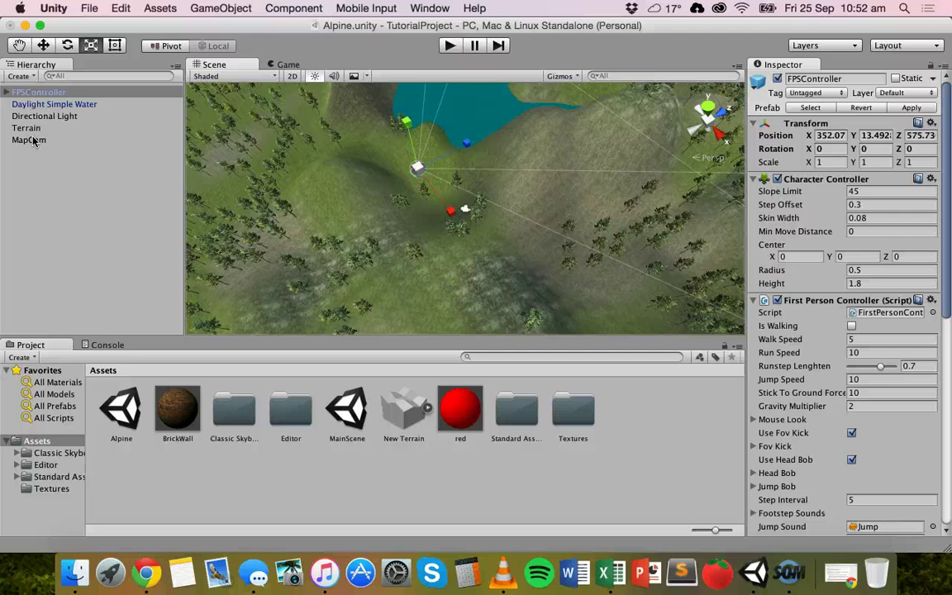
left_click(822, 46)
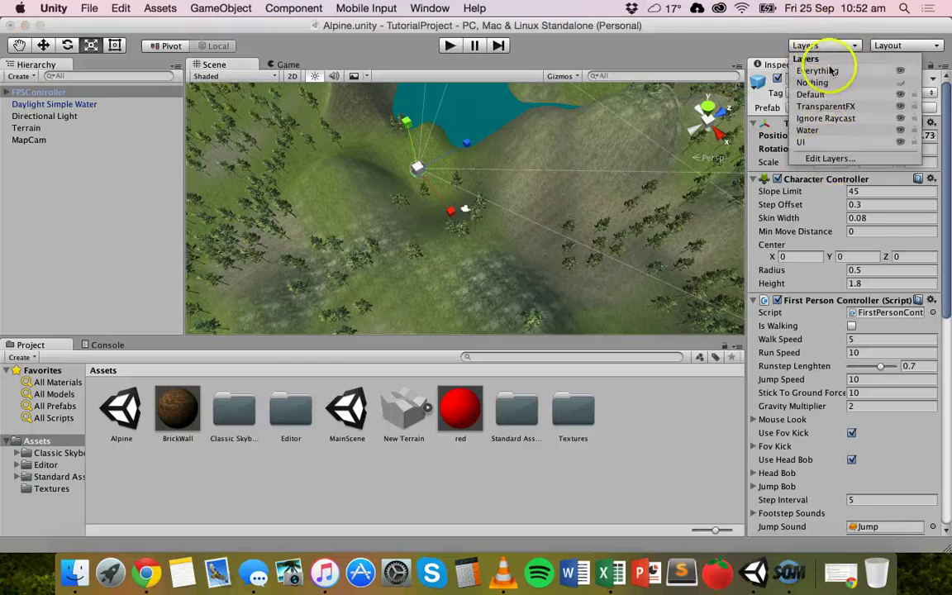
- Select the Sphere under FPSController and choose Add Layer... from its Layer dropdown
left_click(738, 42)
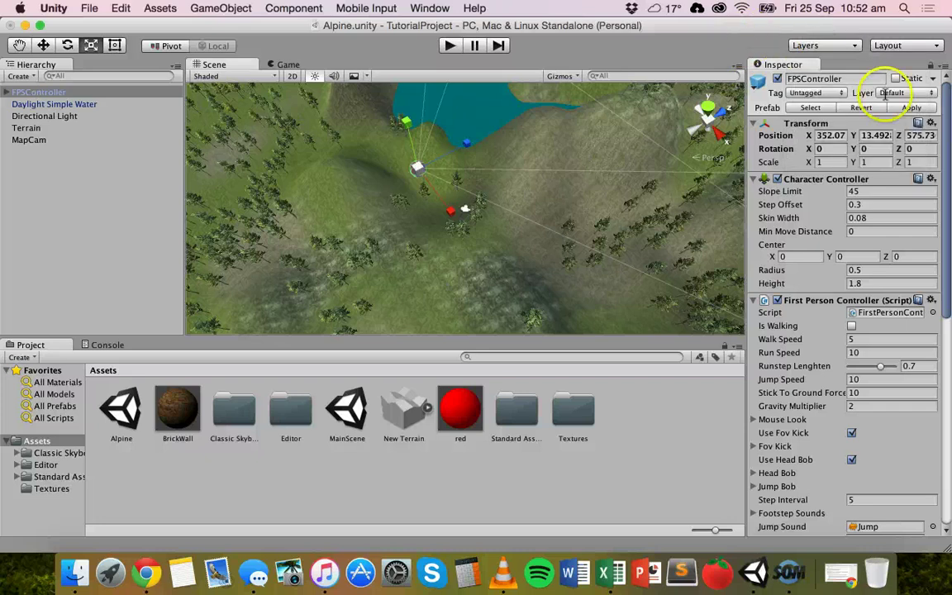
left_click(814, 44)
left_click(748, 45)
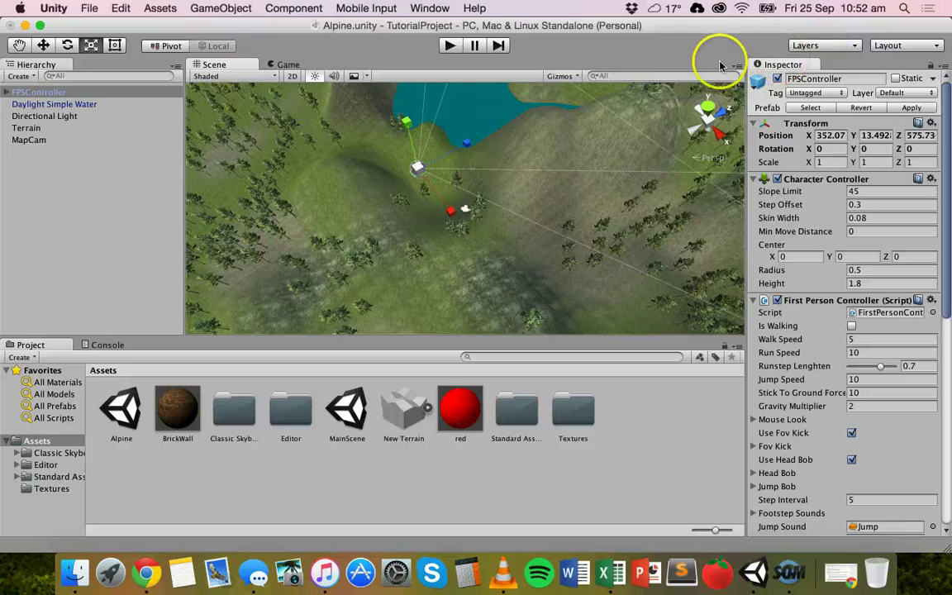
left_click(6, 92)
left_click(33, 105)
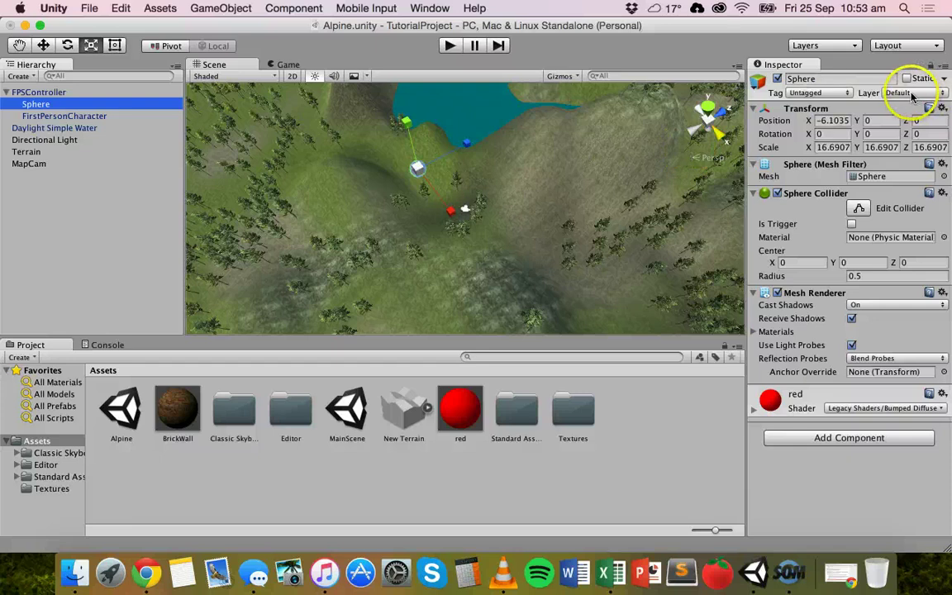
left_click(912, 94)
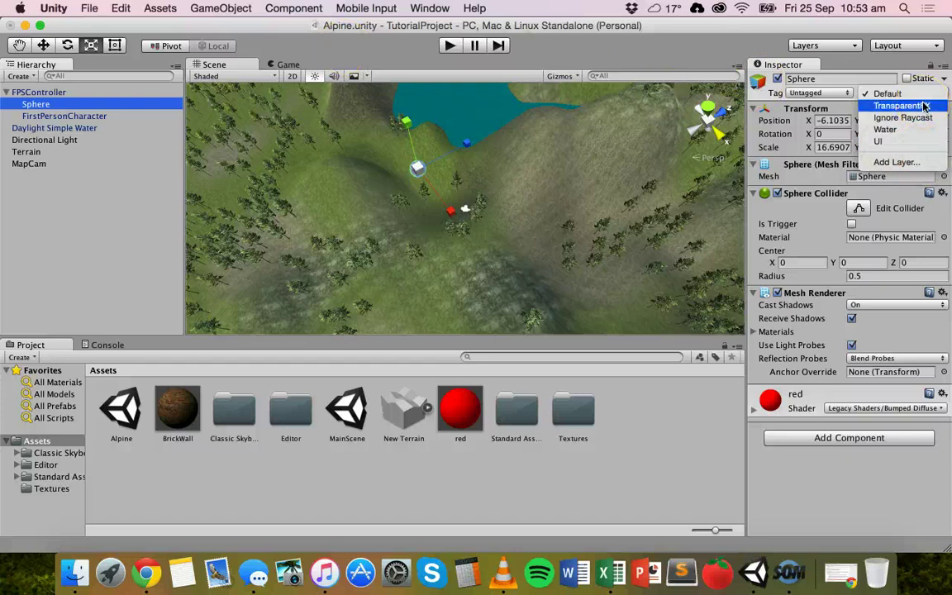
left_click(34, 106)
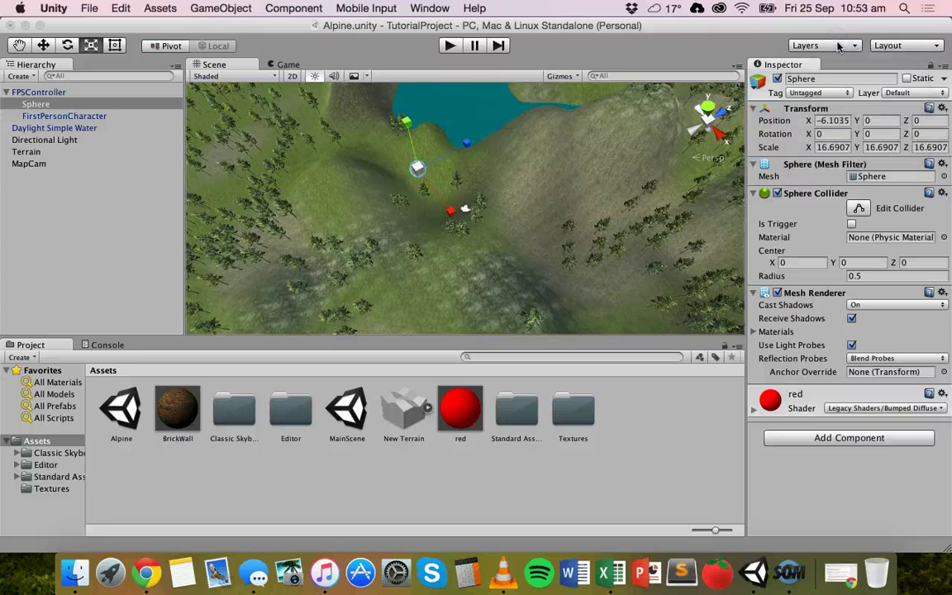
left_click(893, 93)
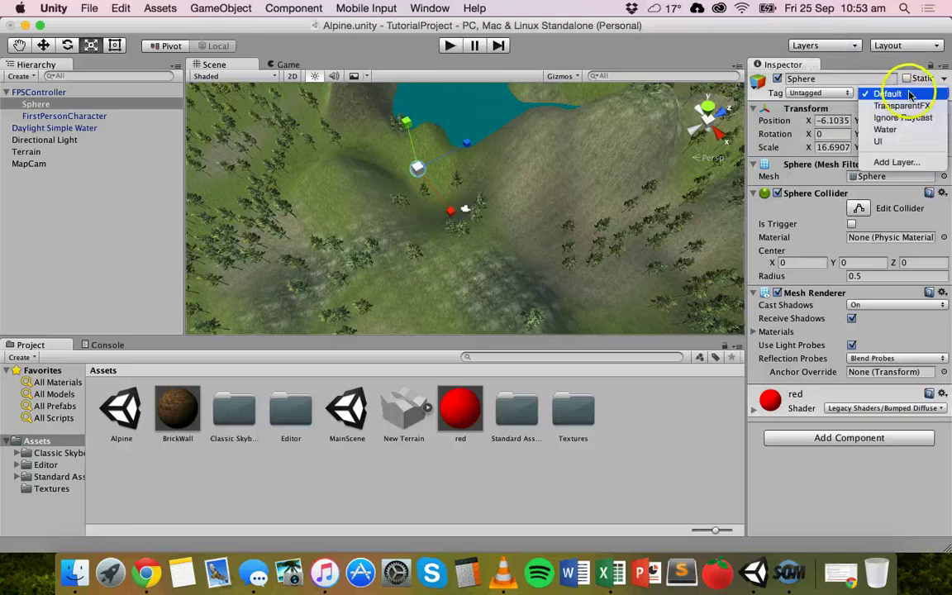
left_click(906, 164)
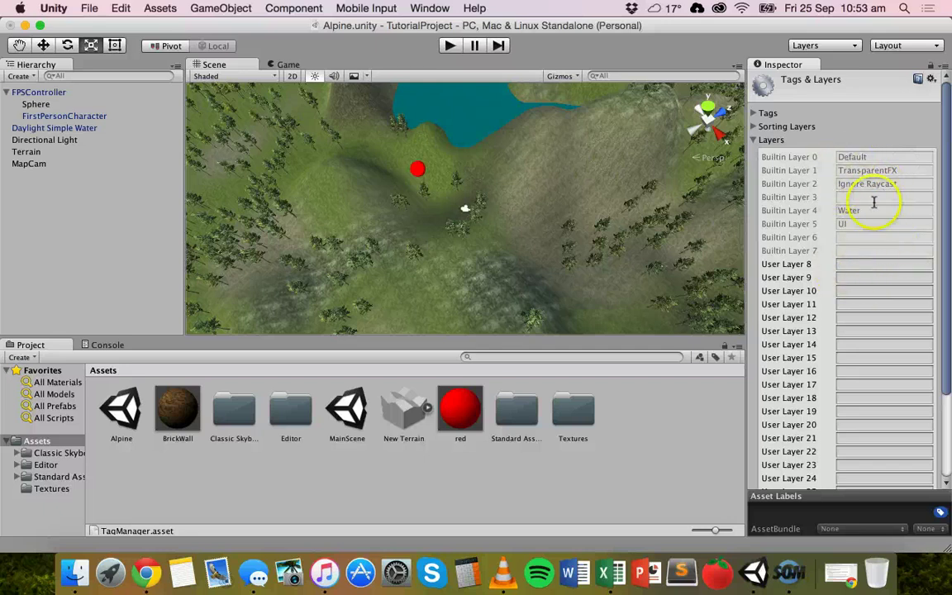
- Name User Layer 8 'MapBlipLayer' and reselect the Sphere
left_click(868, 263)
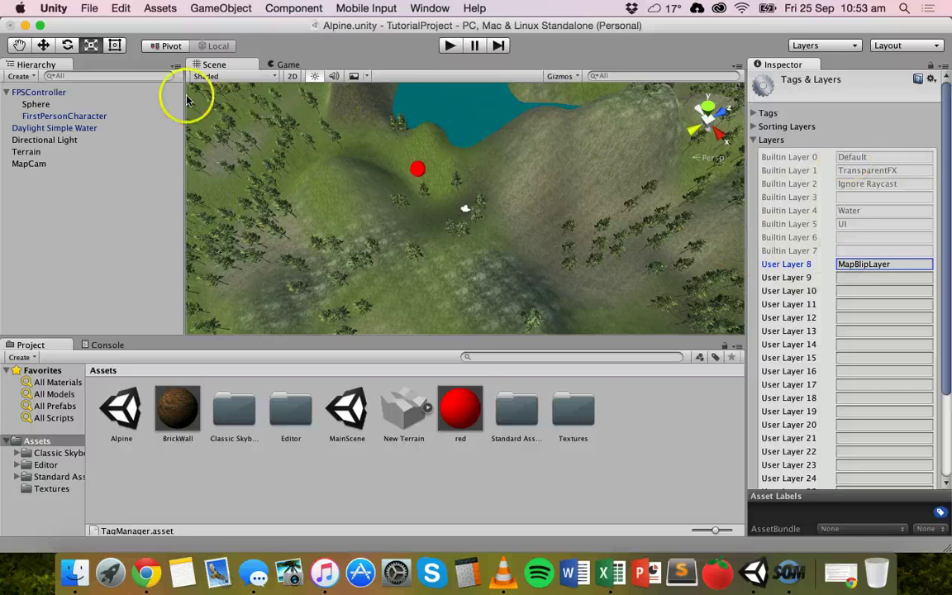
left_click(34, 103)
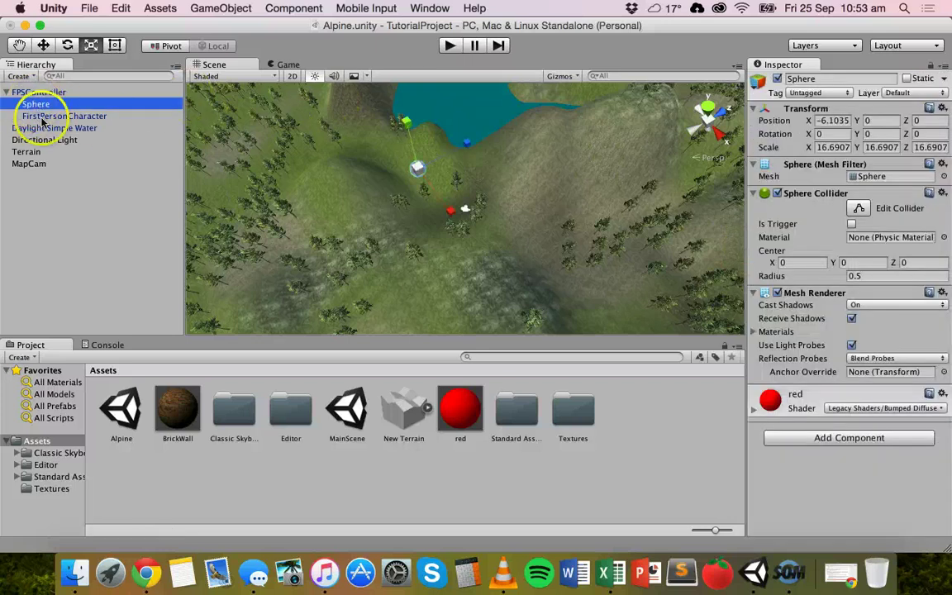
- Set the Sphere's Layer to MapBlipLayer in the Inspector
left_click(812, 46)
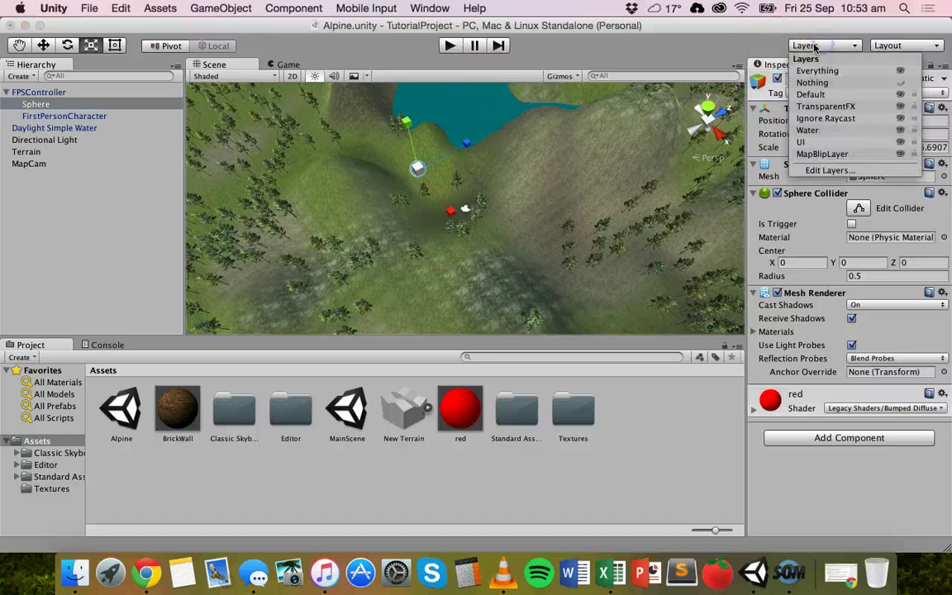
left_click(830, 171)
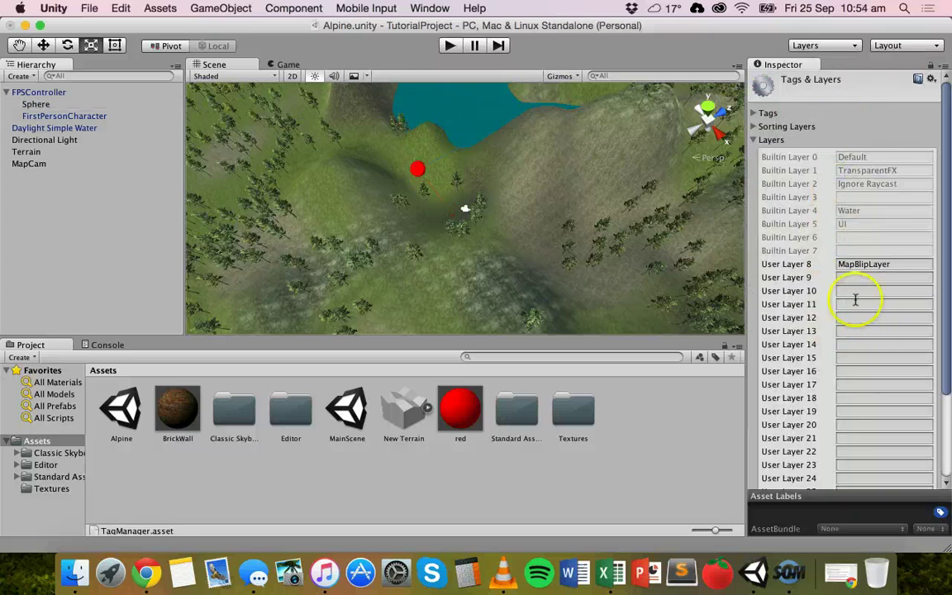
left_click(33, 104)
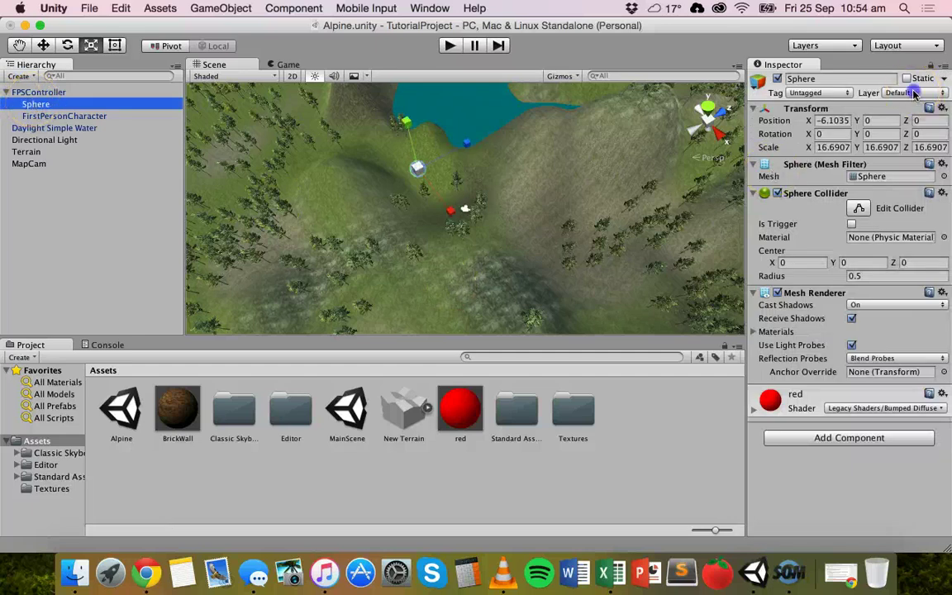
left_click(913, 94)
left_click(851, 91)
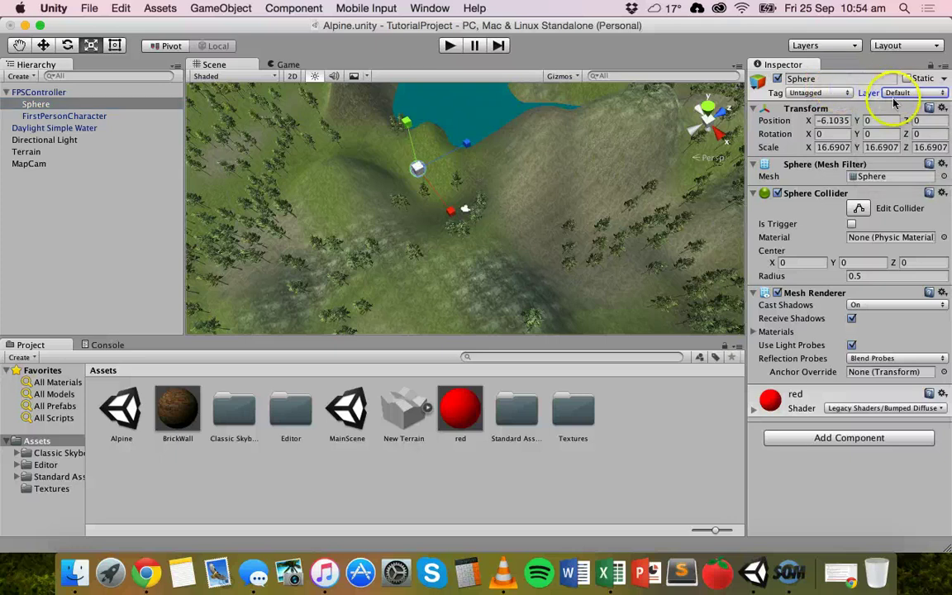
left_click(31, 105)
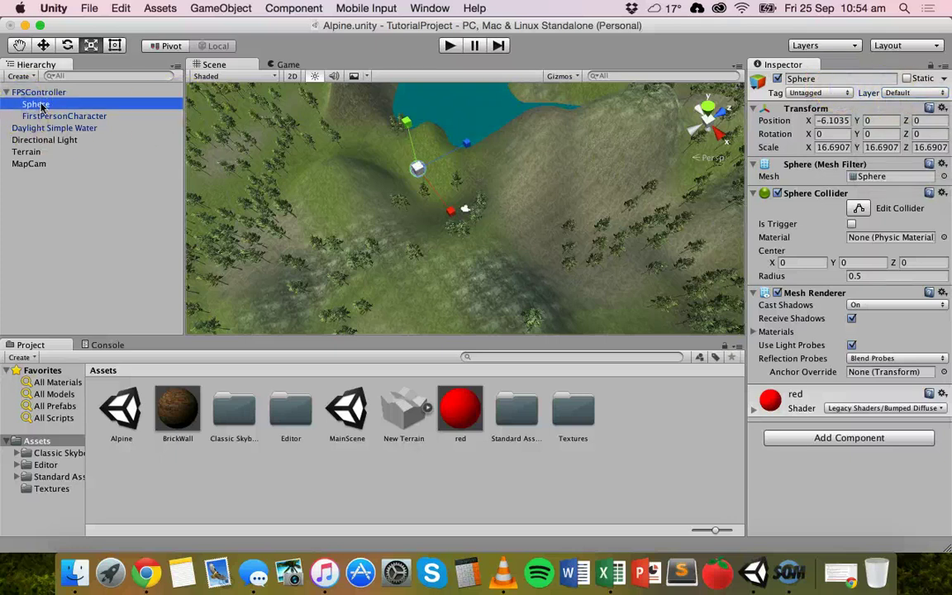
left_click(897, 93)
left_click(898, 153)
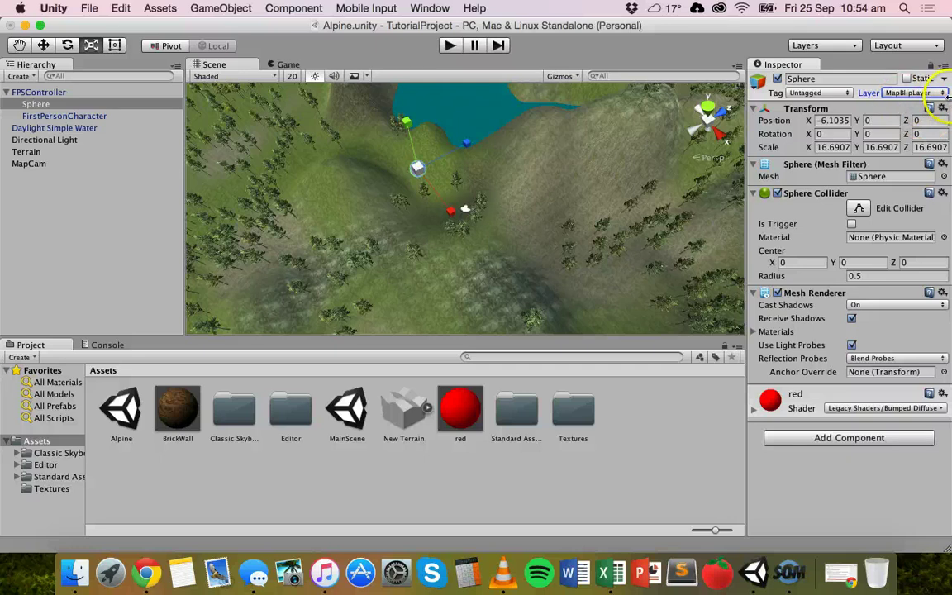
left_click(943, 96)
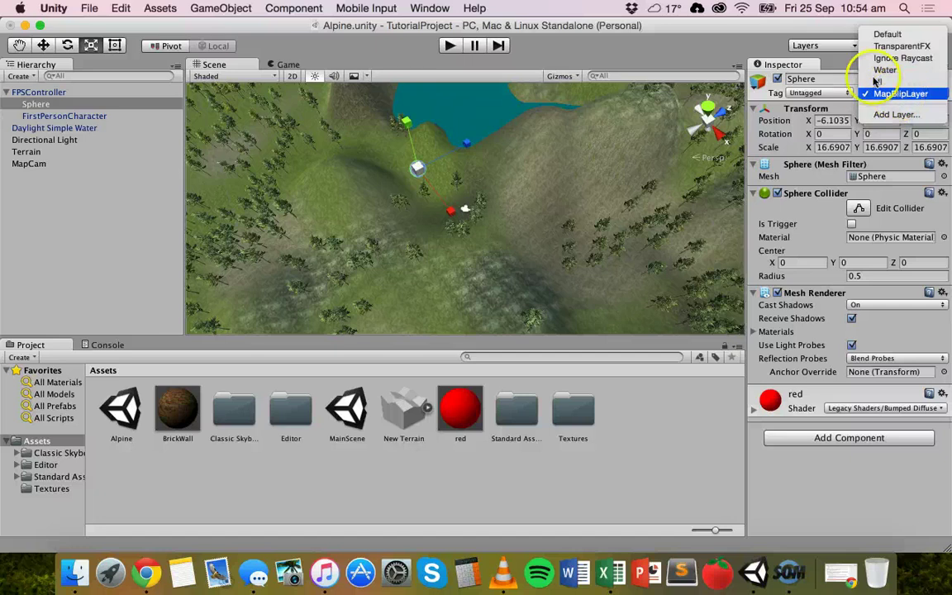
left_click(900, 94)
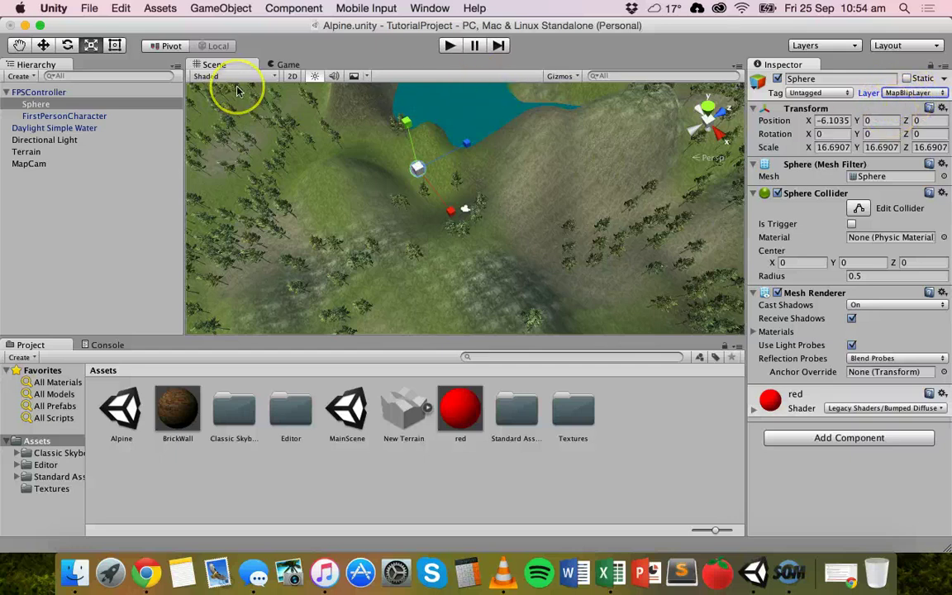
- Set the FirstPersonCharacter camera's Culling Mask to Everything
left_click(48, 117)
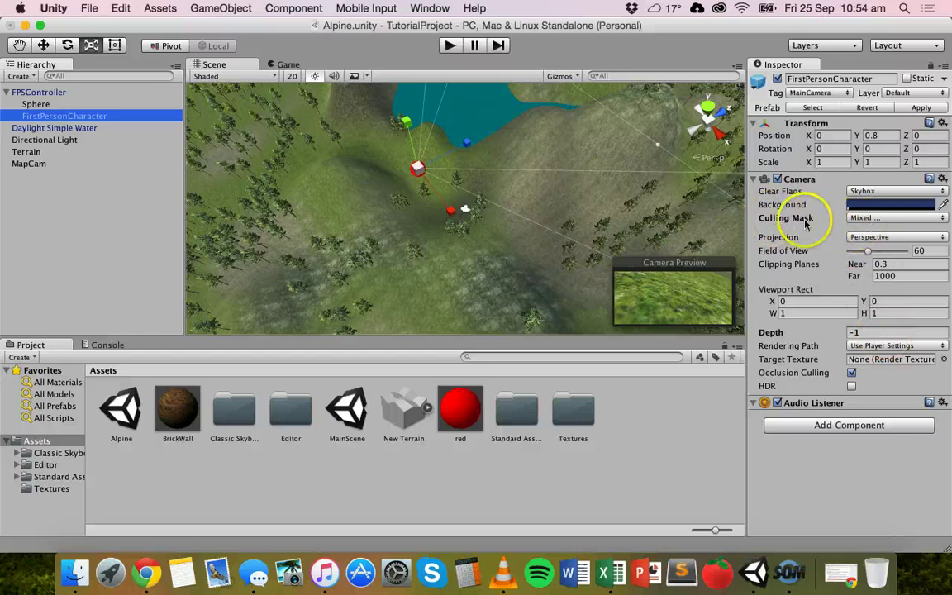
left_click(894, 217)
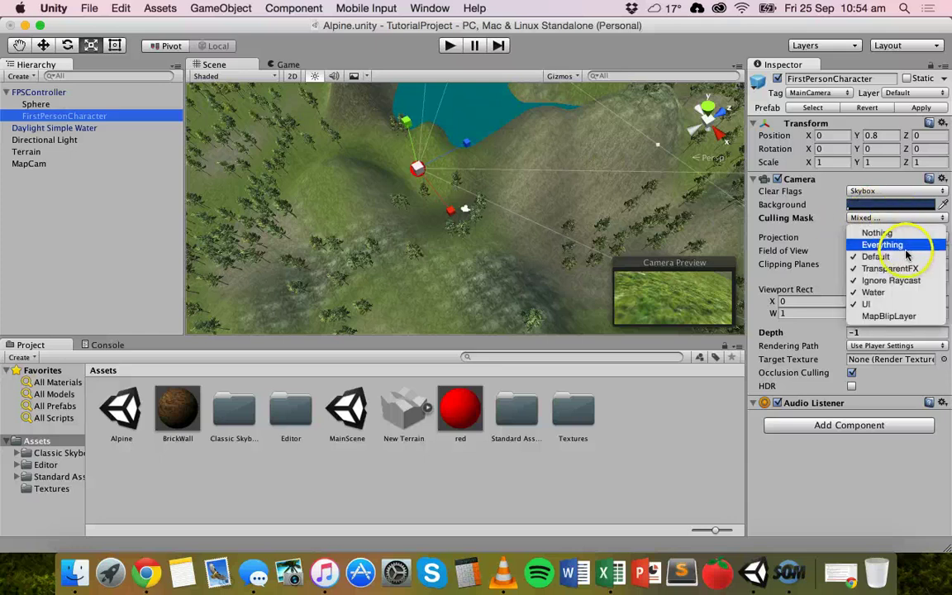
left_click(925, 306)
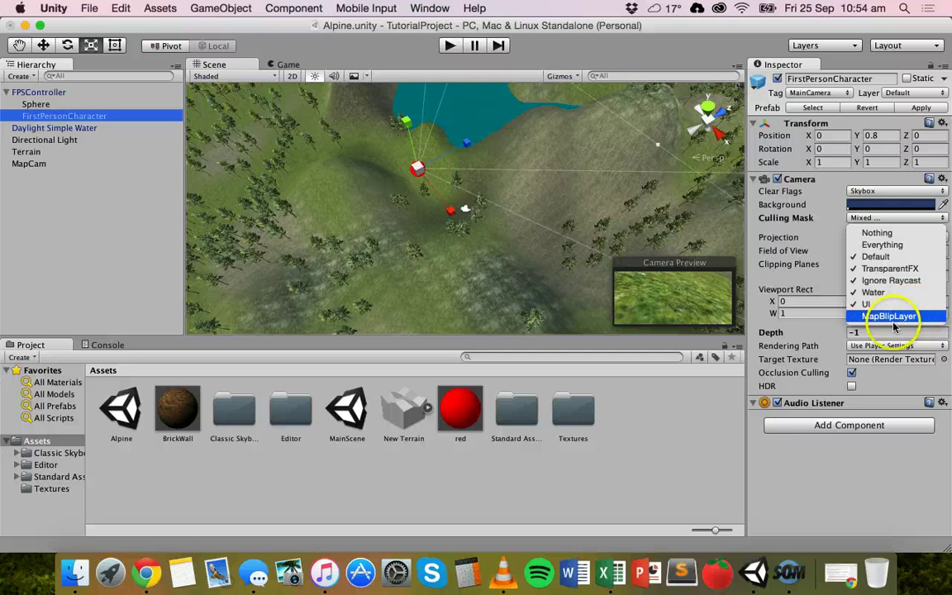
left_click(896, 218)
left_click(896, 218)
left_click(881, 244)
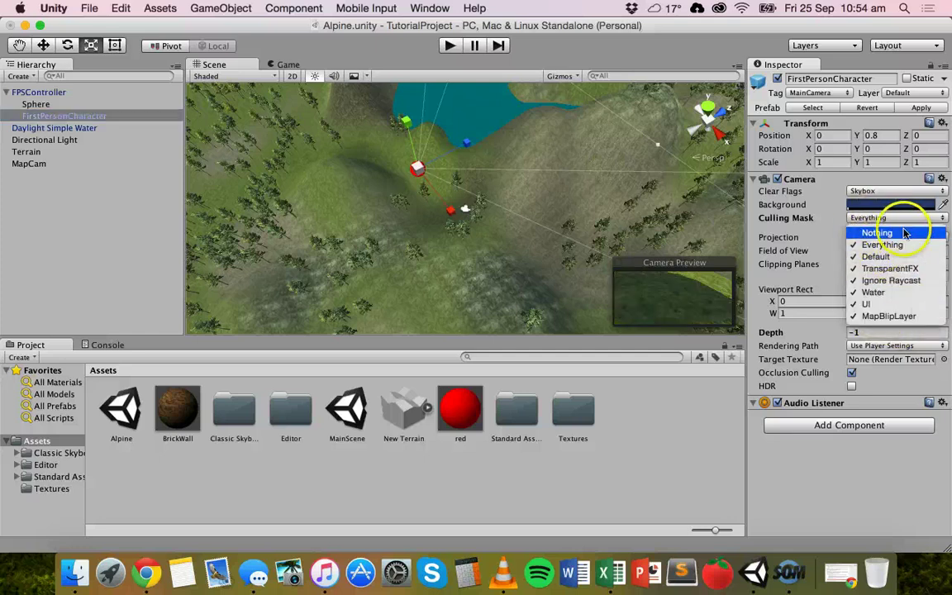
left_click(860, 217)
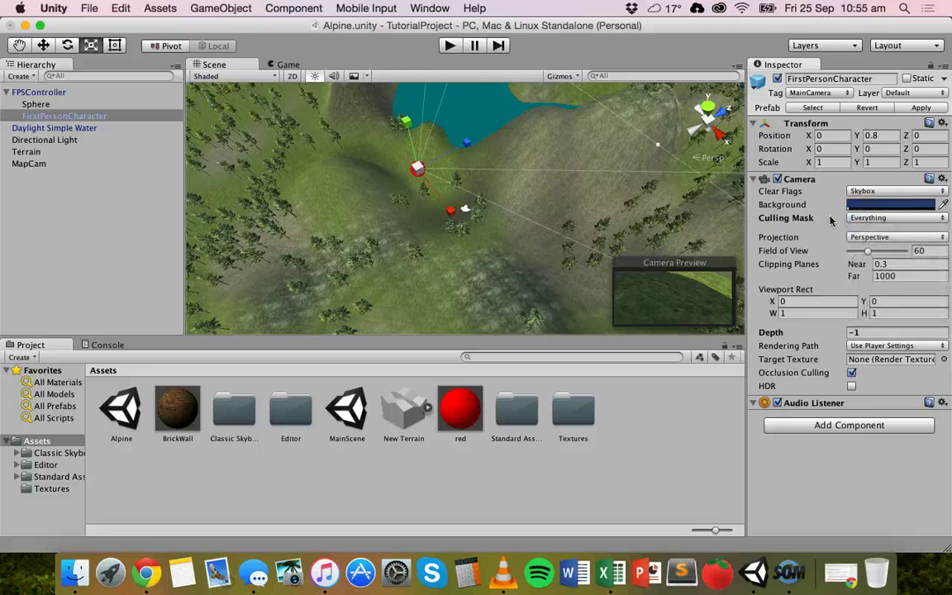
- Uncheck MapBlipLayer in that Culling Mask, leaving it Mixed
left_click(887, 217)
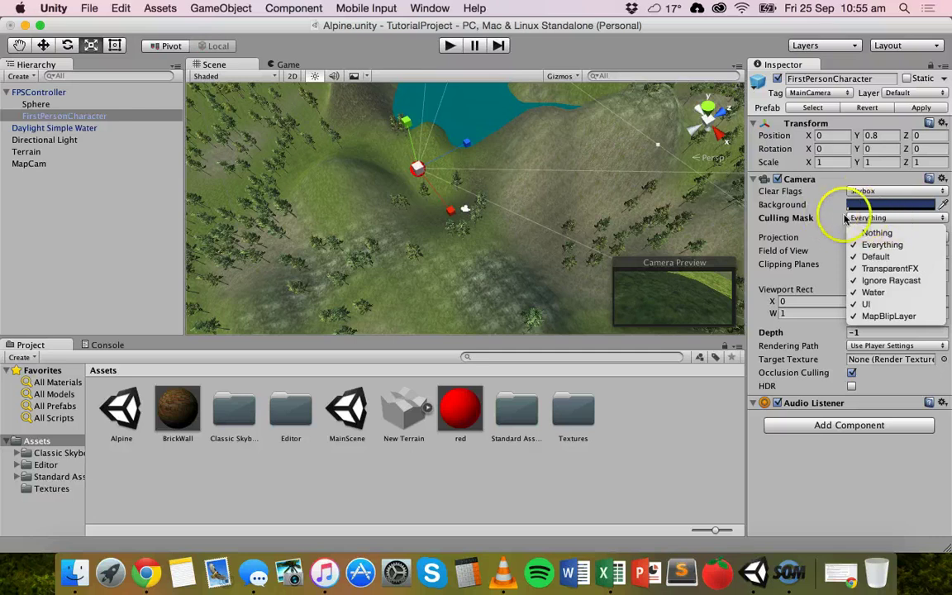
left_click(872, 220)
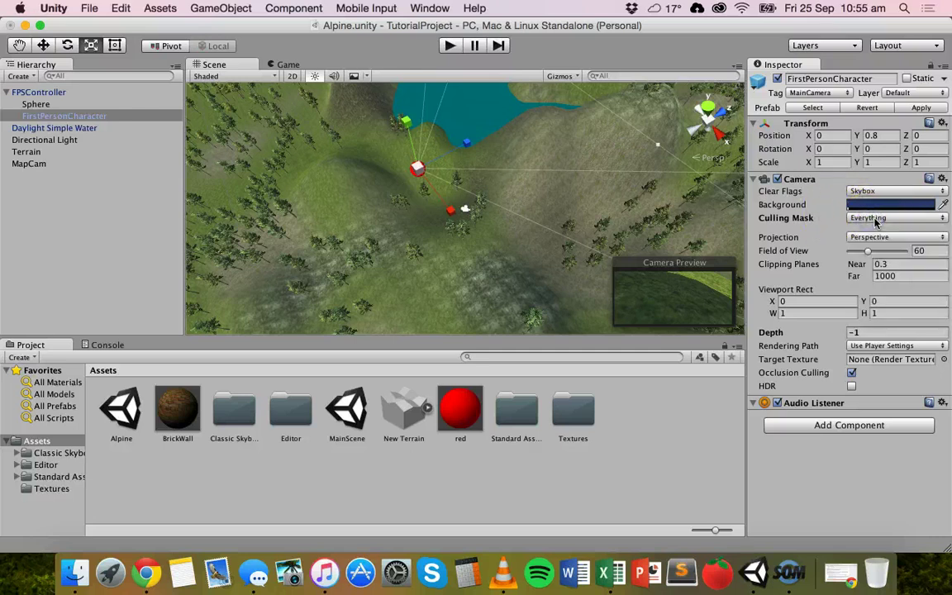
left_click(875, 220)
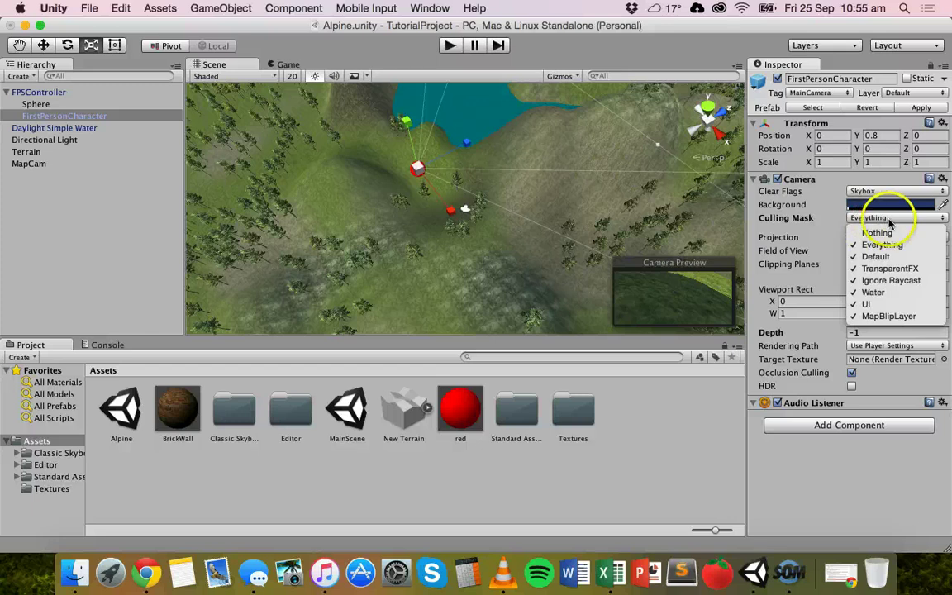
left_click(901, 316)
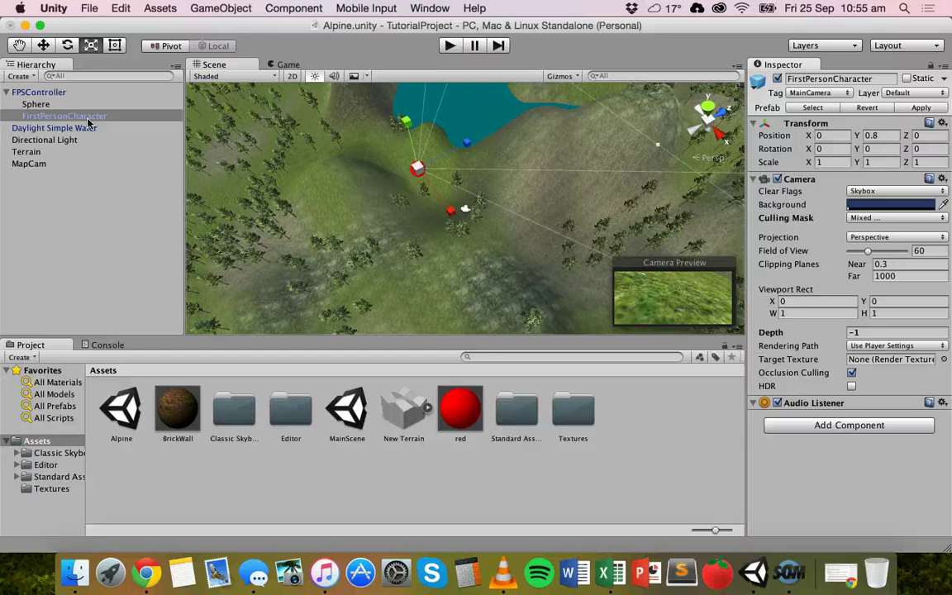
- Set MapCam's Culling Mask back to Everything so MapBlipLayer is rendered
left_click(28, 164)
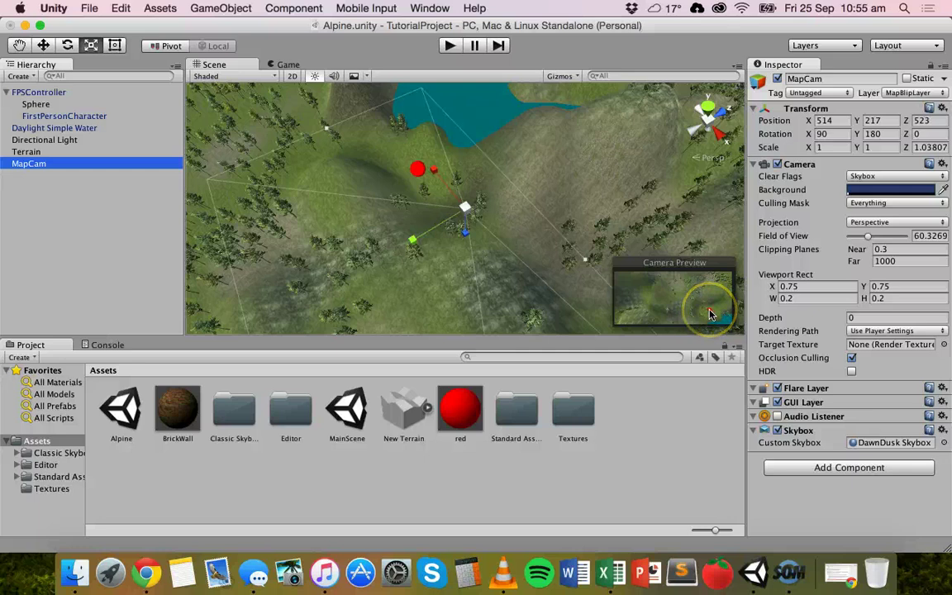
left_click(869, 204)
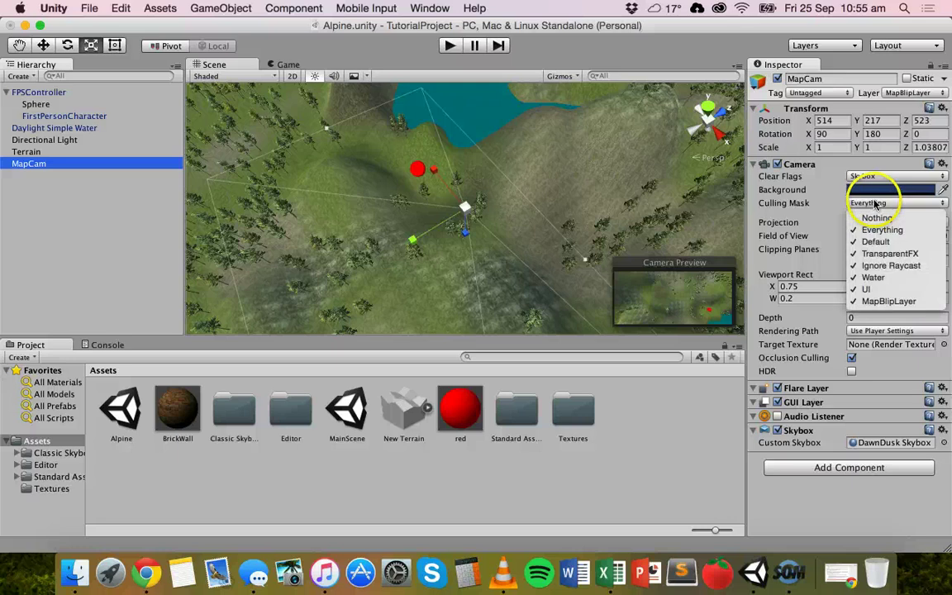
left_click(889, 302)
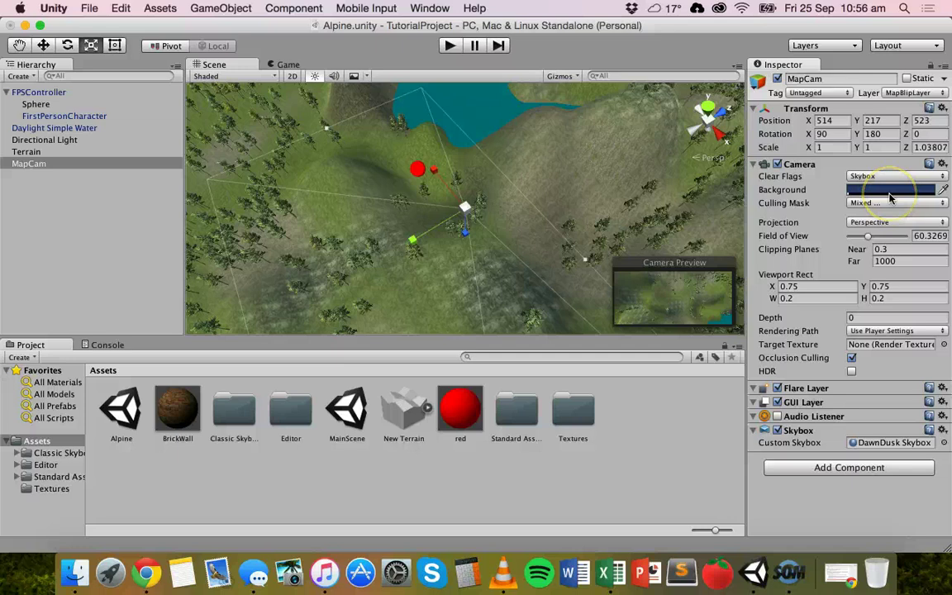
left_click(912, 203)
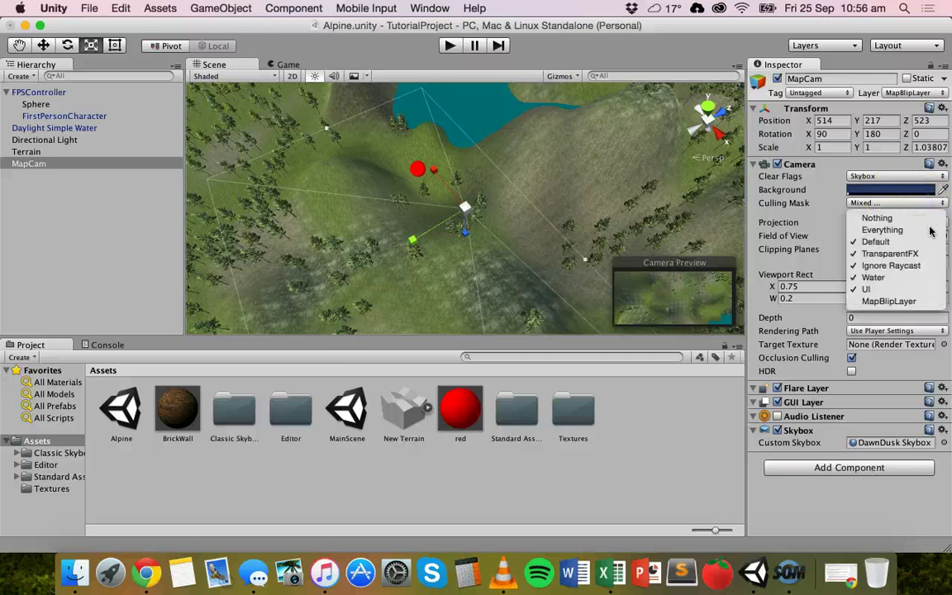
left_click(888, 230)
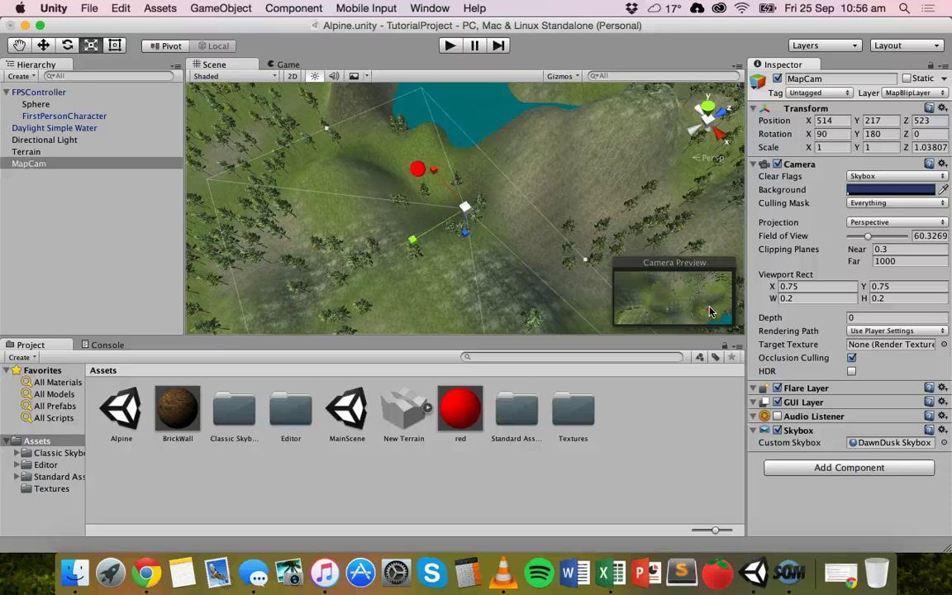
left_click(683, 307)
left_click(31, 165)
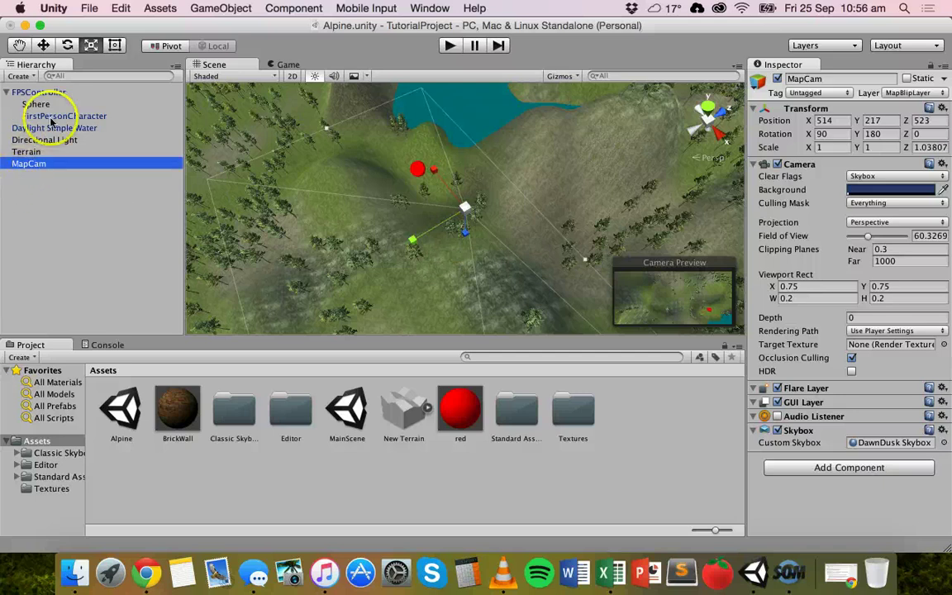
- Reselect FirstPersonCharacter and open its Culling Mask list to verify MapBlipLayer is off
left_click(52, 117)
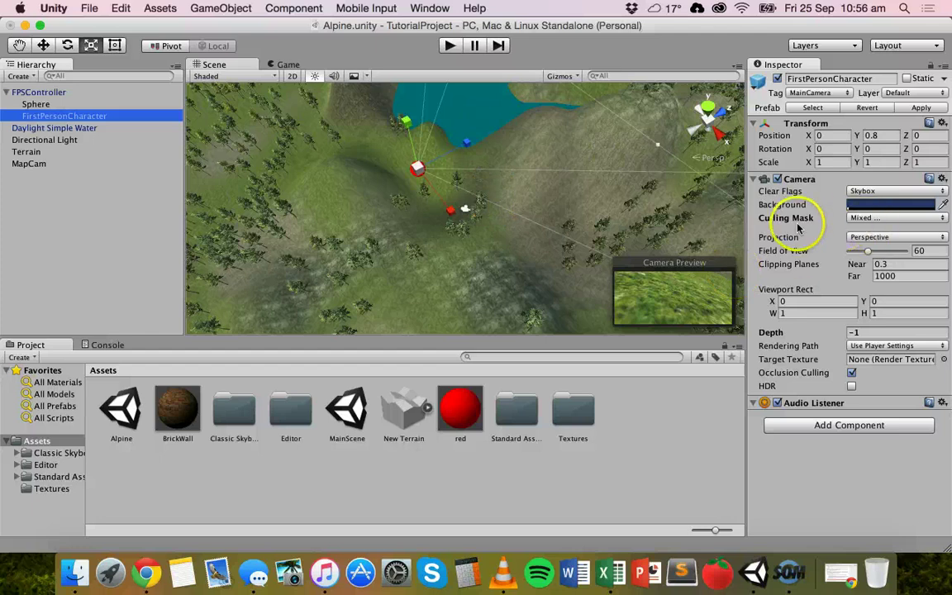
left_click(867, 220)
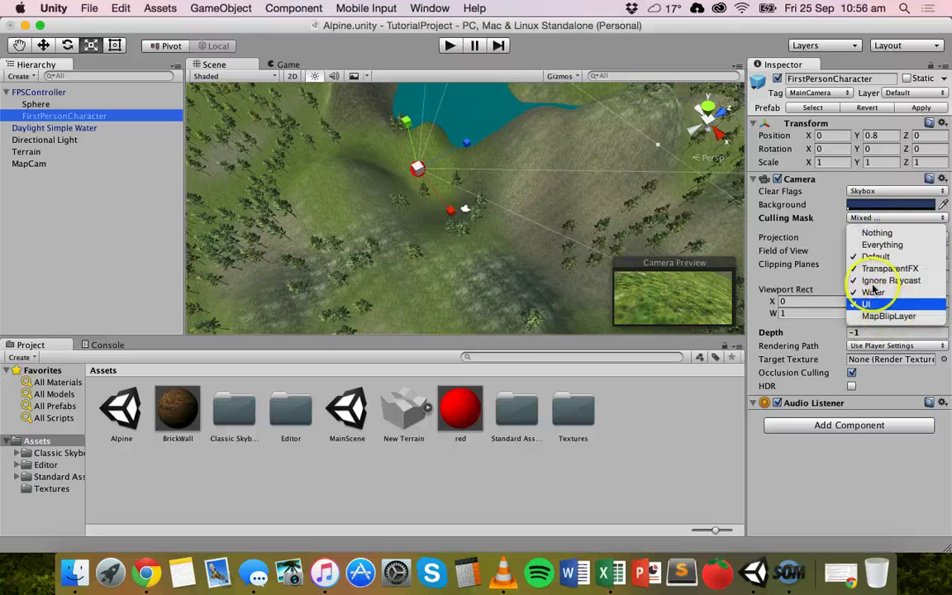